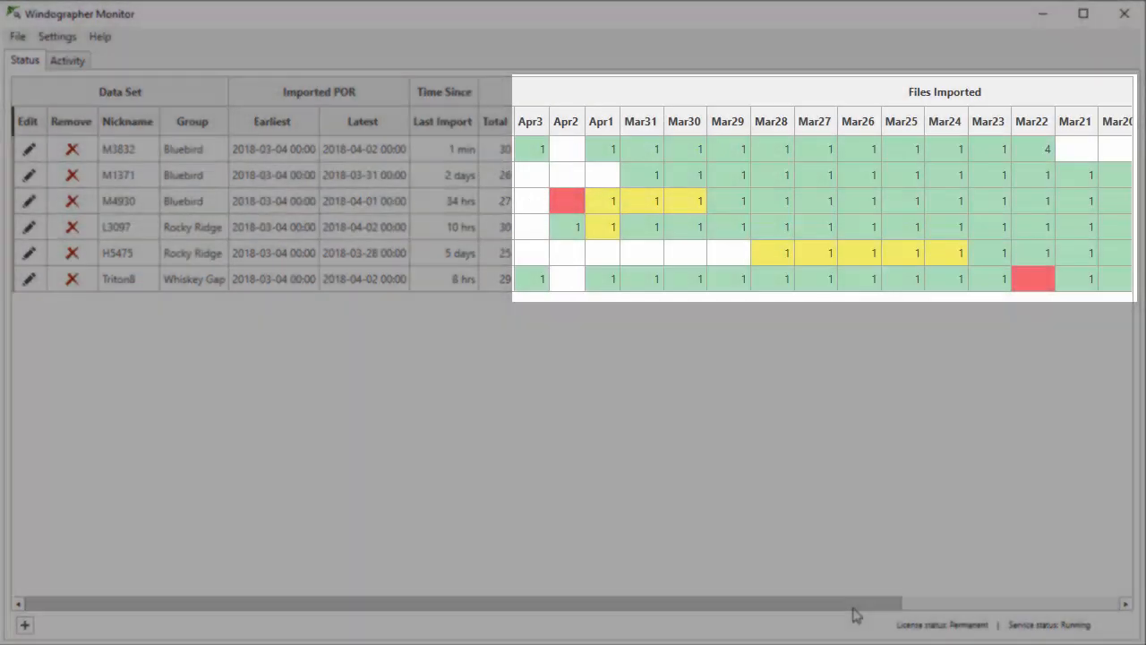
# Step: Review the M3832 data set's configuration from the import status table, then close it without changes
pyautogui.moveTo(849, 604); pyautogui.dragTo(788, 634)
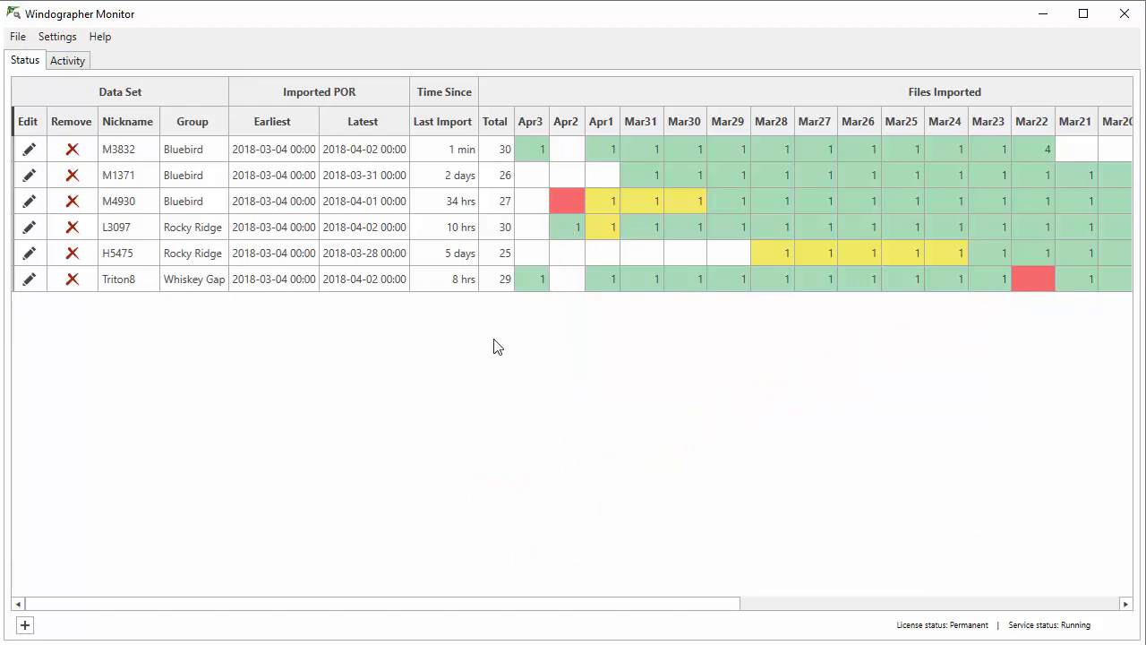
pyautogui.click(29, 149)
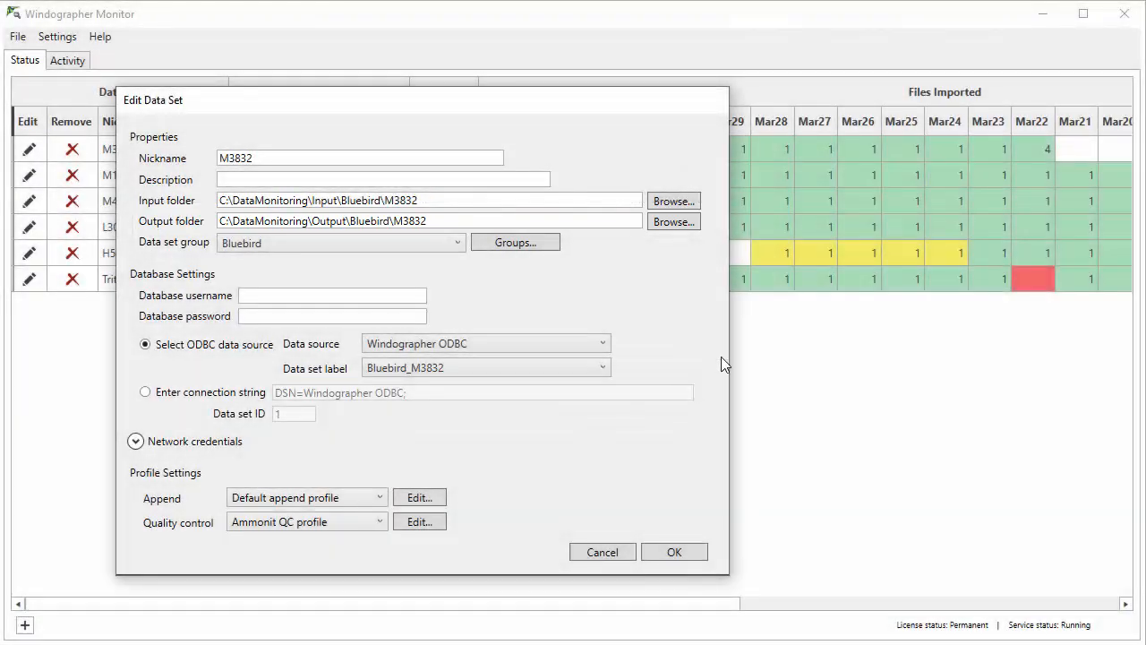
pyautogui.click(611, 555)
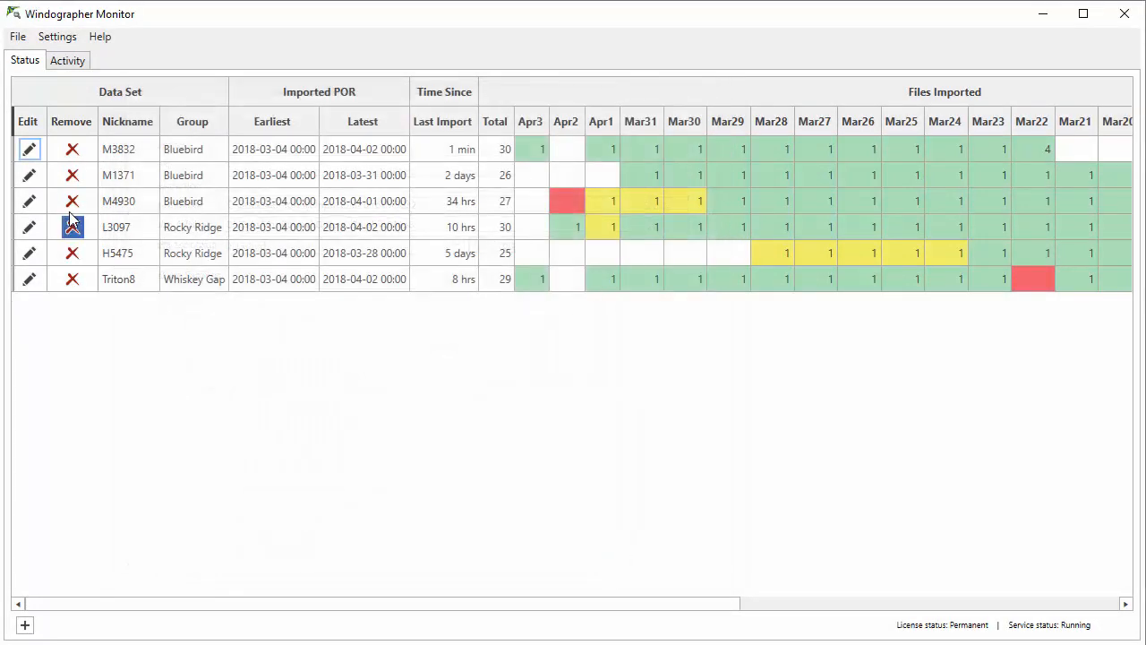
# Step: Open the M1371 data set for editing and examine the available data set labels and ODBC data sources
pyautogui.click(28, 175)
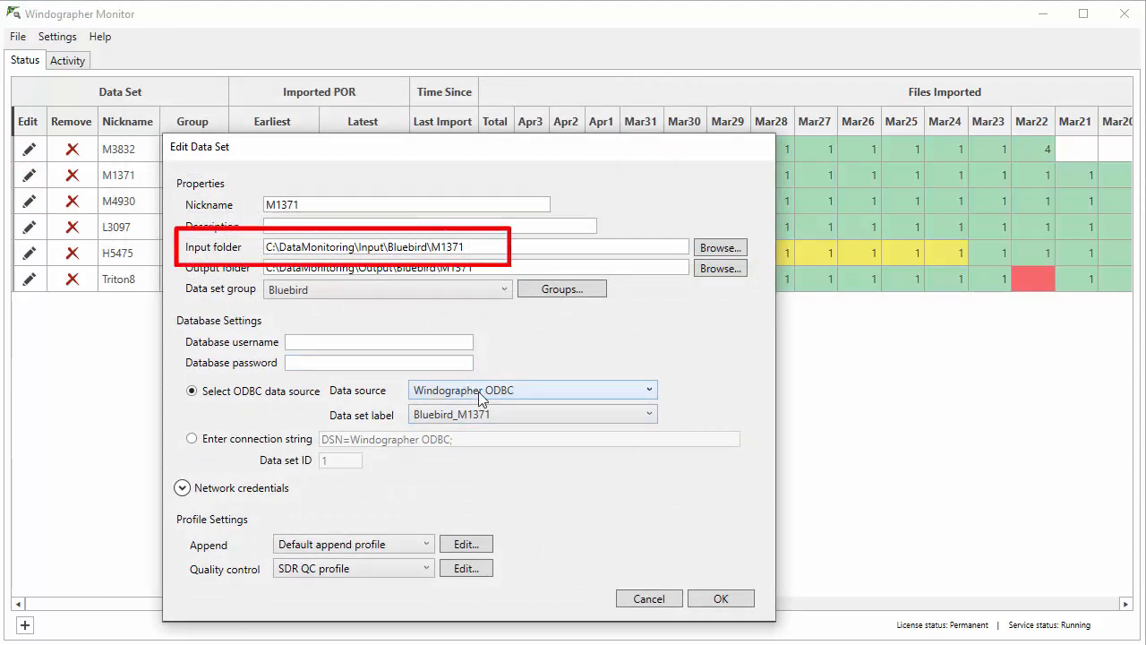
pyautogui.click(537, 417)
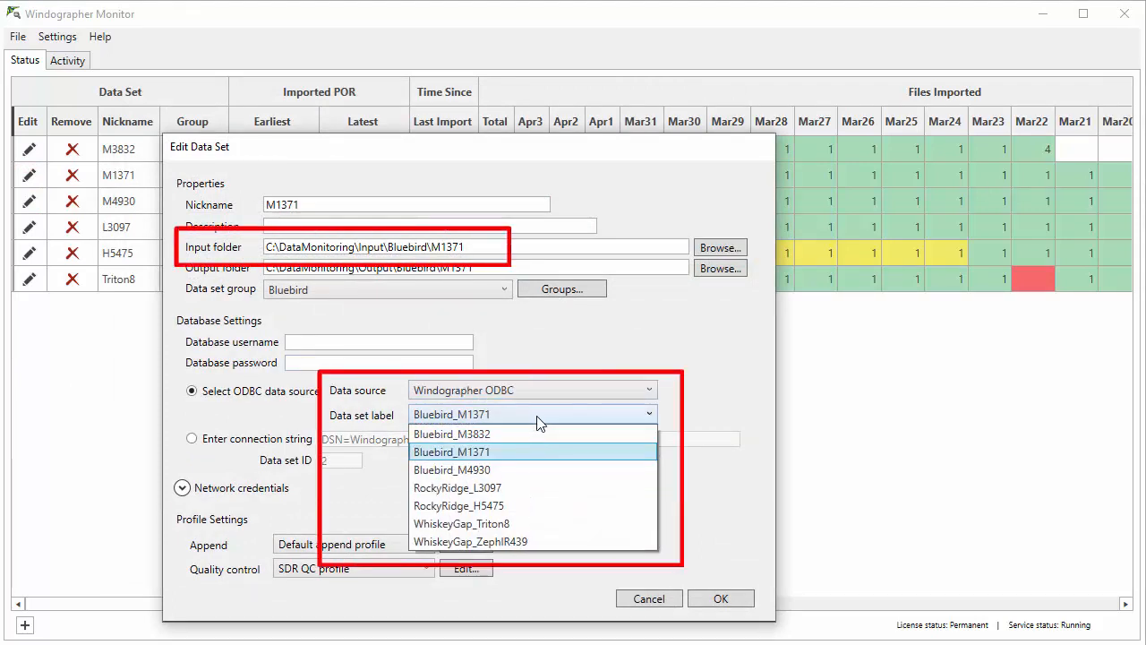
pyautogui.click(533, 387)
pyautogui.click(533, 387)
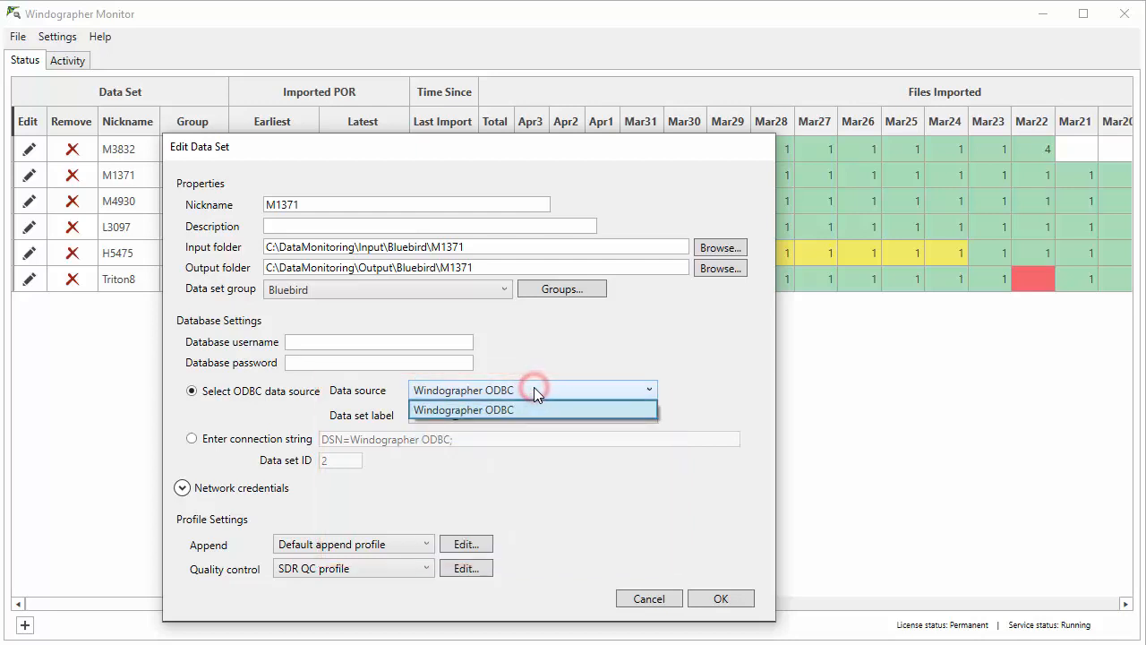
pyautogui.click(534, 387)
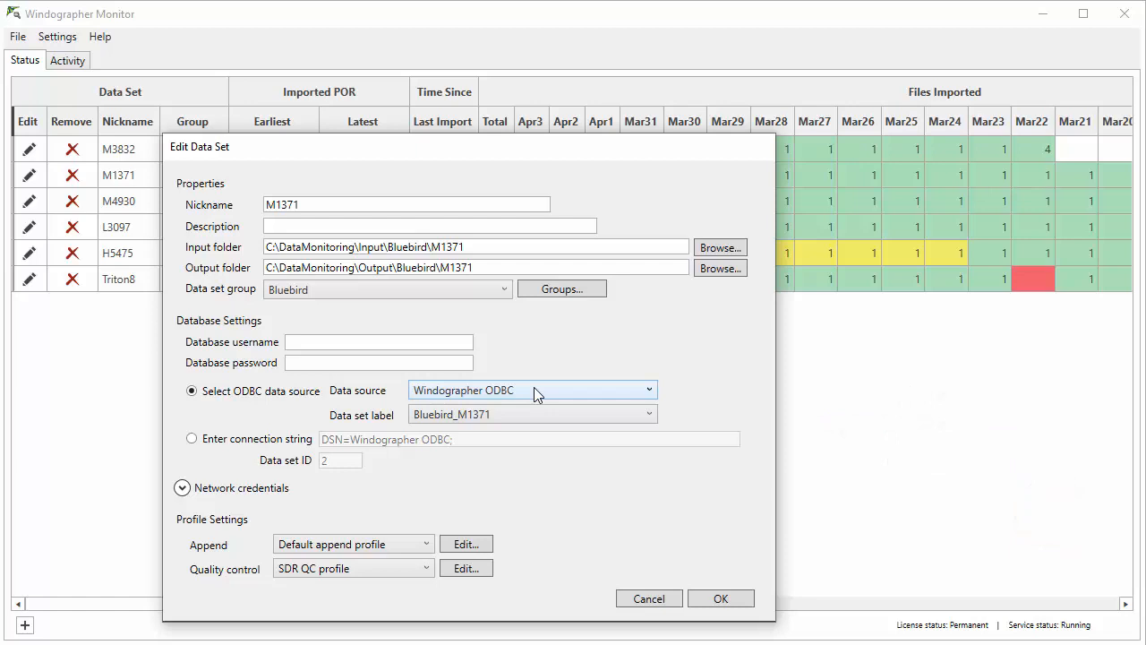
# Step: Inspect the default append profile's options for file and column metadata changes, then close the profile without changes
pyautogui.click(465, 543)
pyautogui.moveTo(361, 5); pyautogui.dragTo(391, 71)
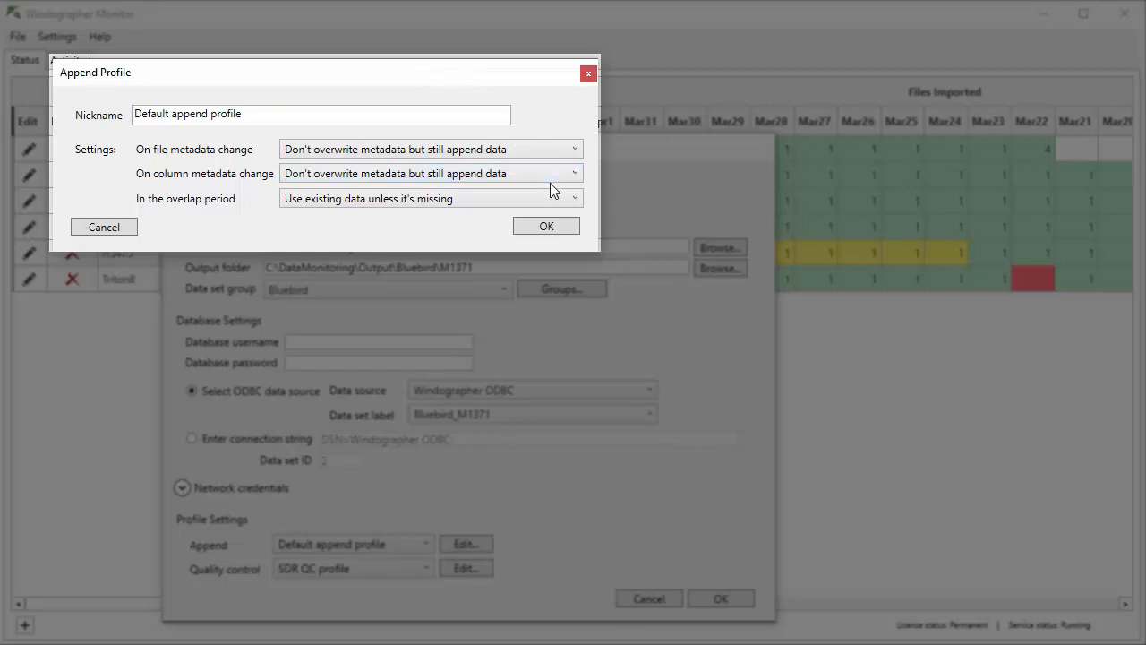
pyautogui.click(575, 174)
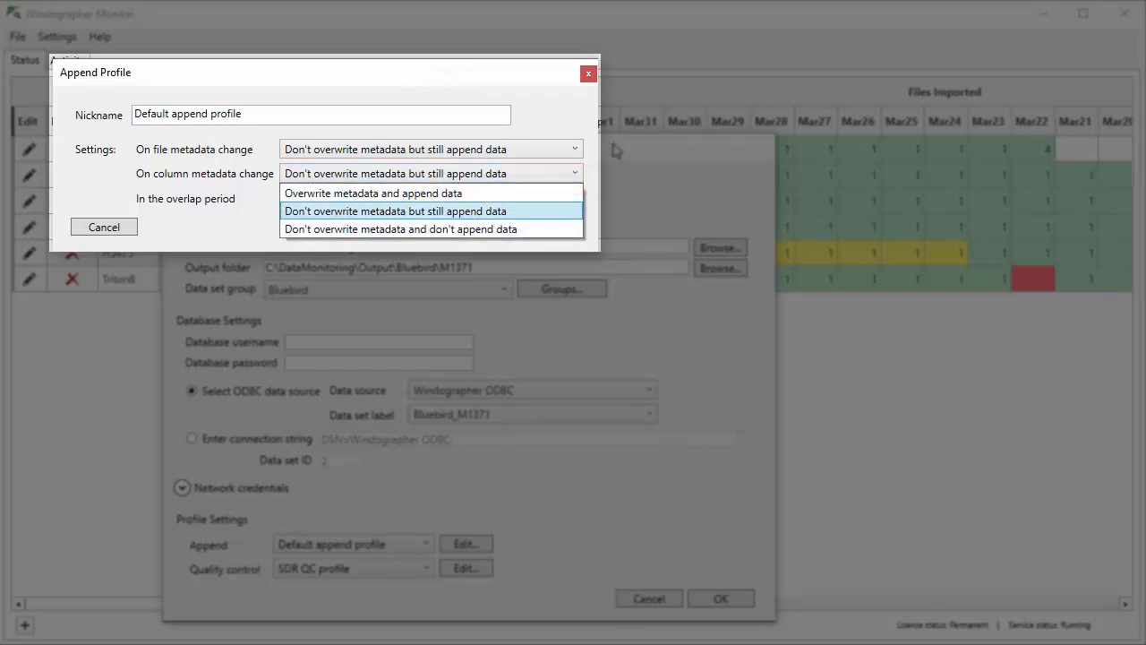
pyautogui.click(571, 123)
pyautogui.click(569, 148)
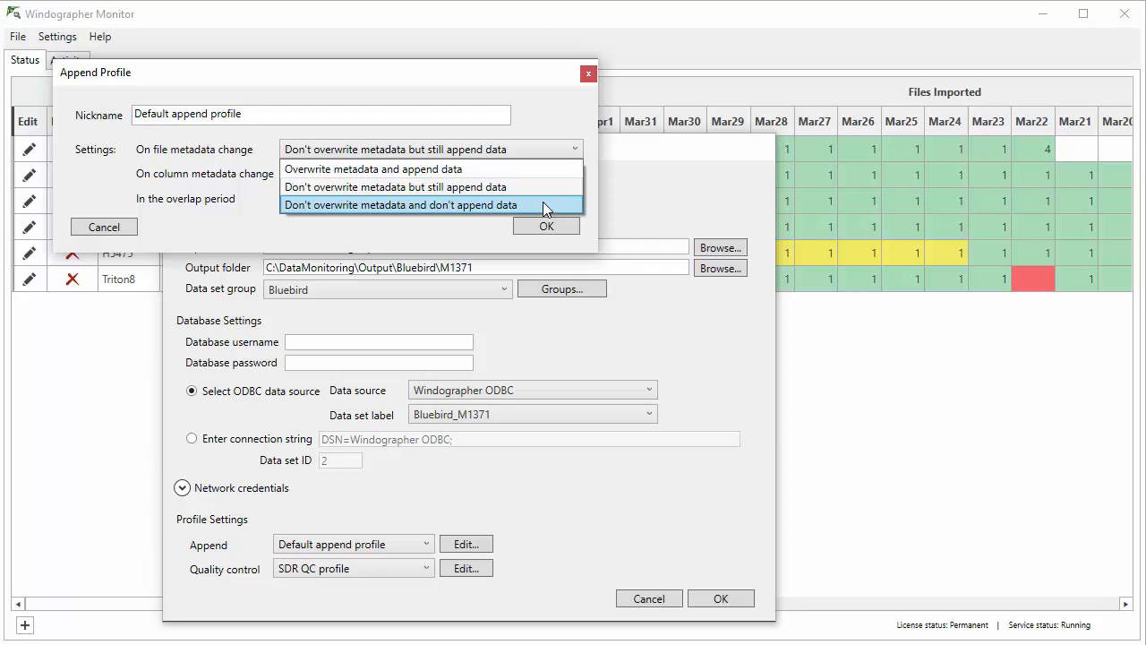
pyautogui.click(566, 127)
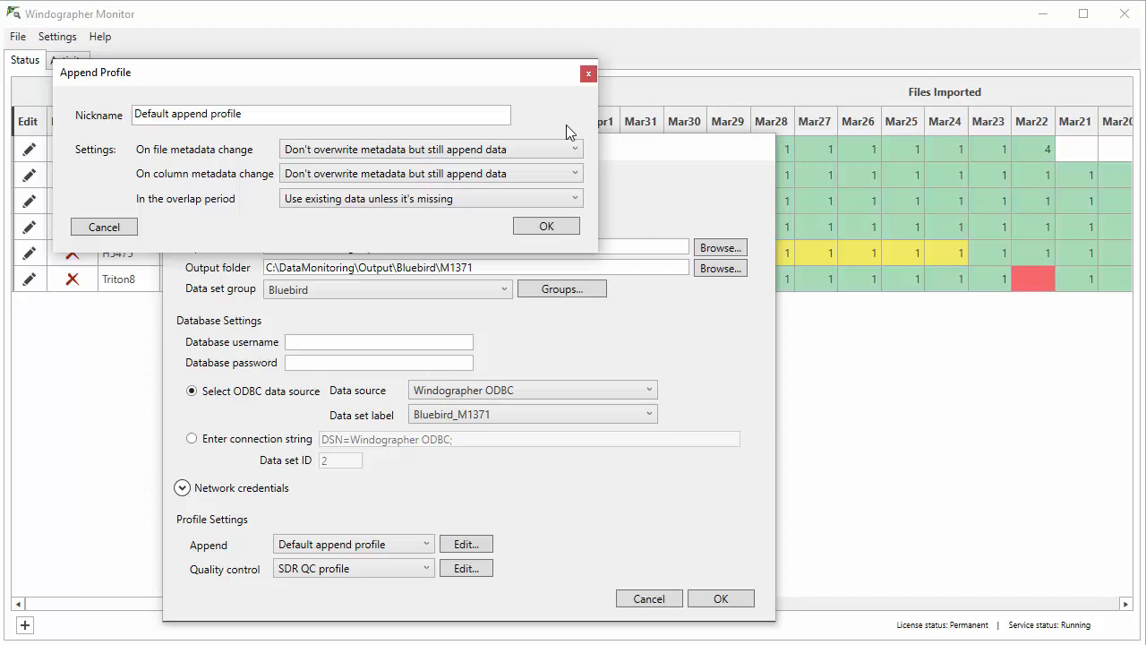
pyautogui.click(103, 227)
# Step: Review the quality control profile choices and the SDR QC profile's flag rules, then close the M1371 settings without changes
pyautogui.moveTo(522, 147); pyautogui.dragTo(517, 76)
pyautogui.click(367, 498)
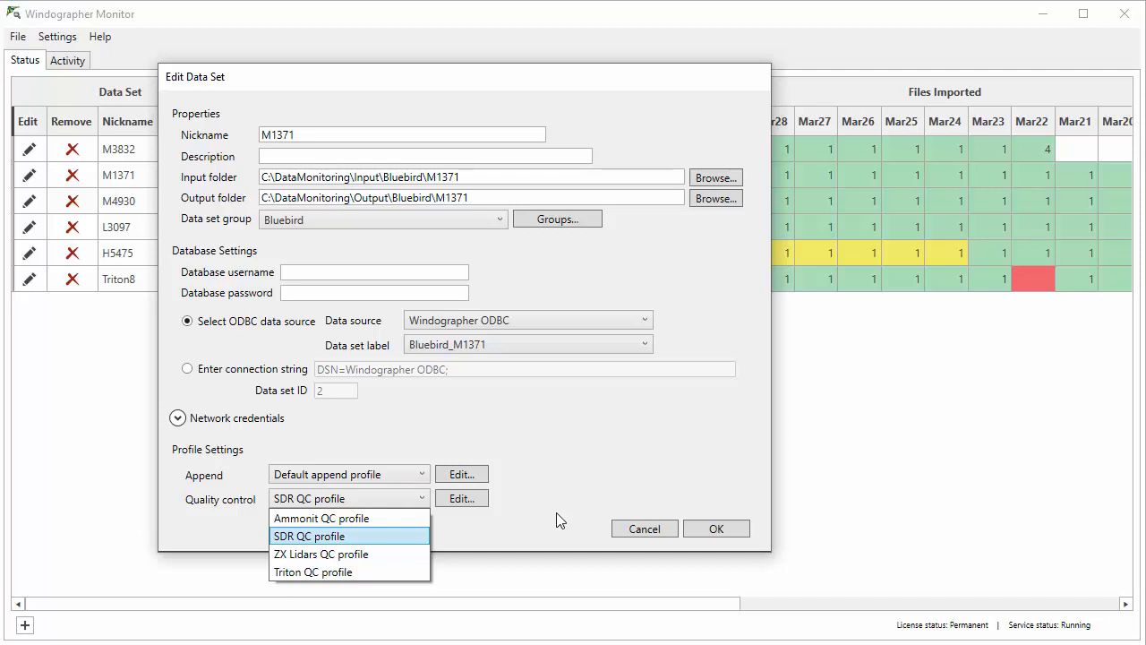
pyautogui.click(457, 531)
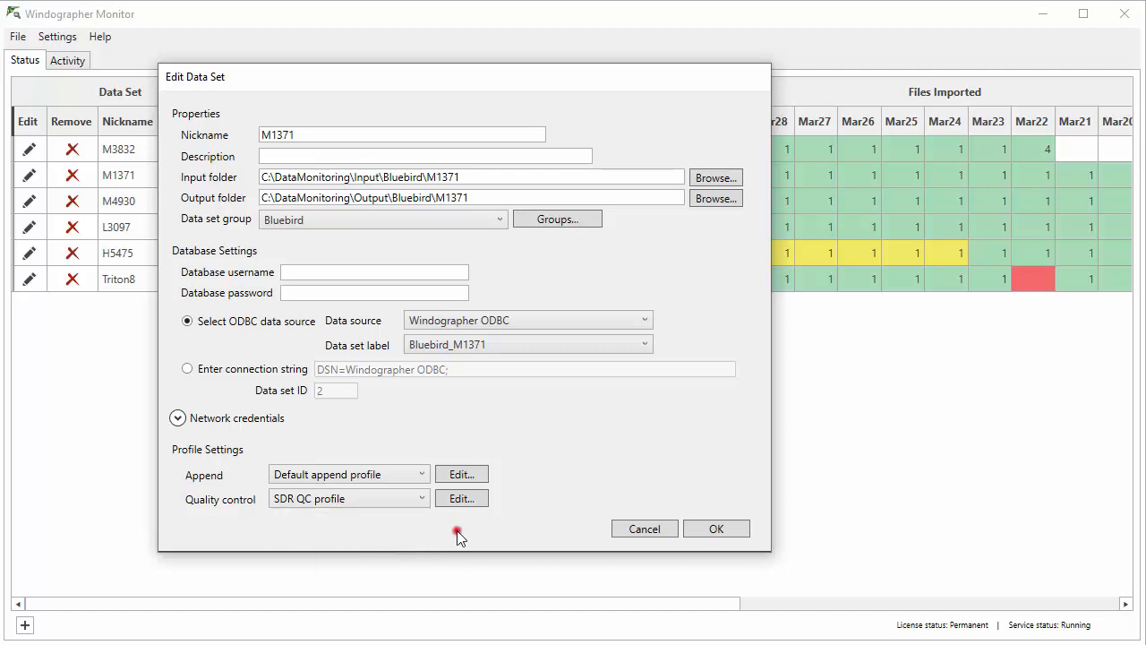
pyautogui.click(484, 497)
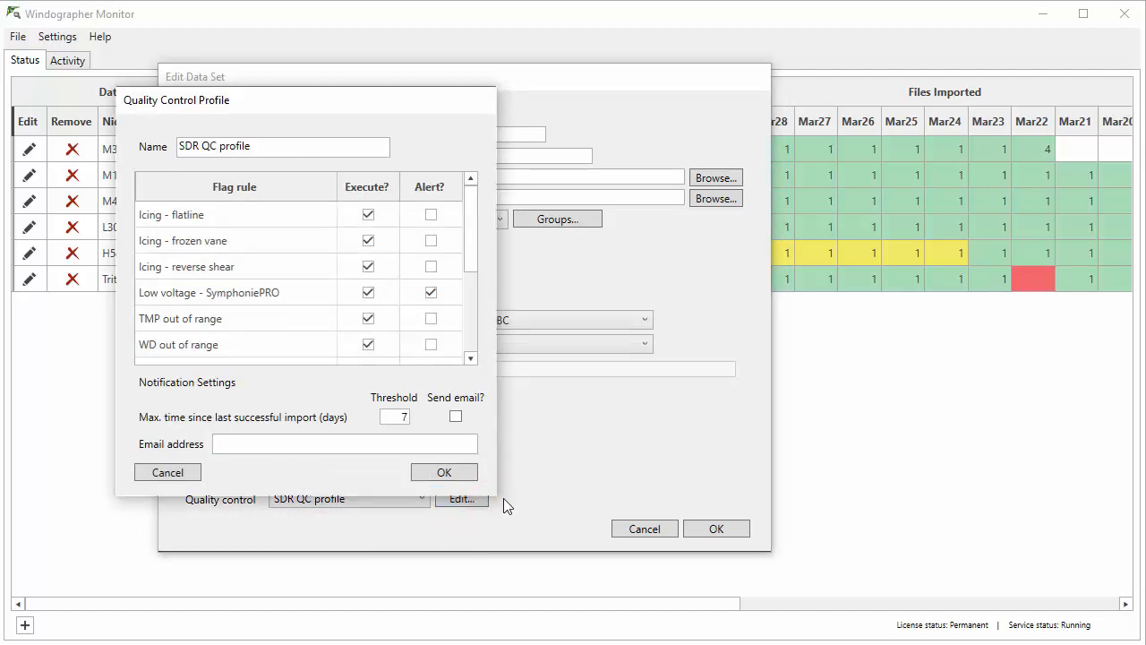
pyautogui.moveTo(496, 496)
pyautogui.mouseDown()
pyautogui.moveTo(561, 583)
pyautogui.moveTo(580, 643)
pyautogui.mouseUp()
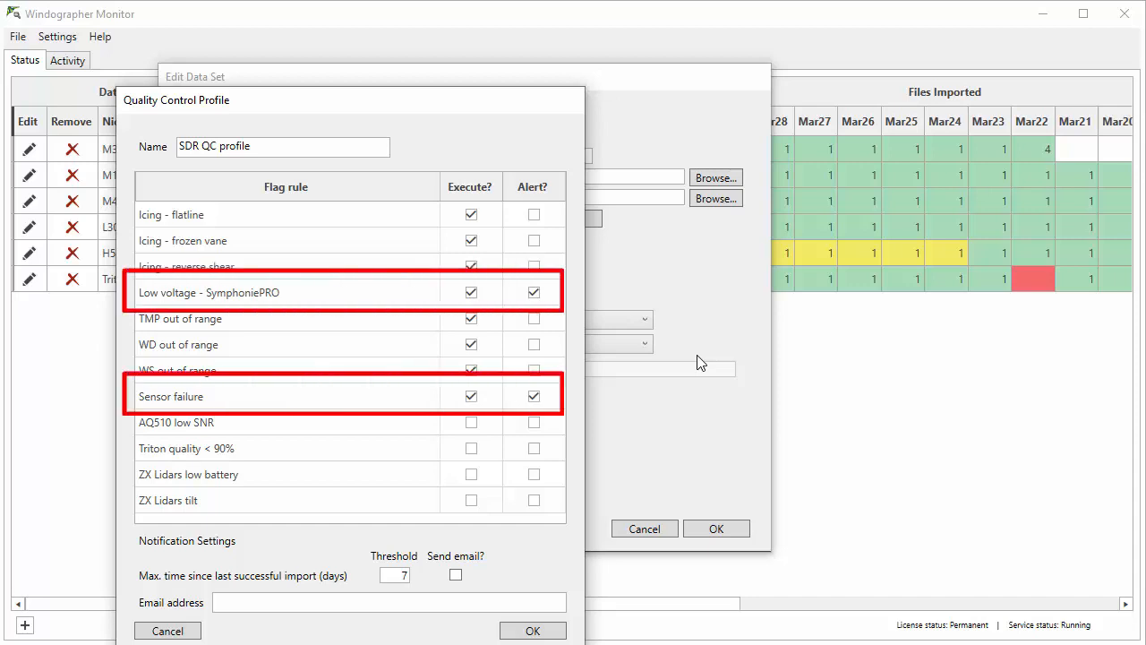
pyautogui.click(168, 630)
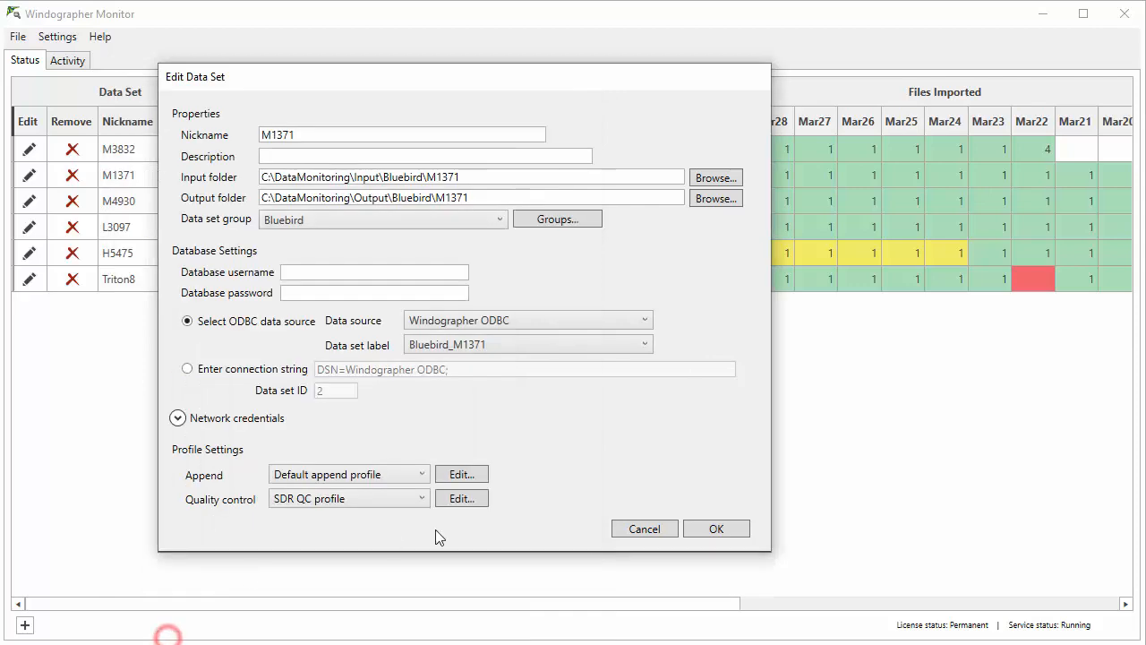
pyautogui.click(644, 528)
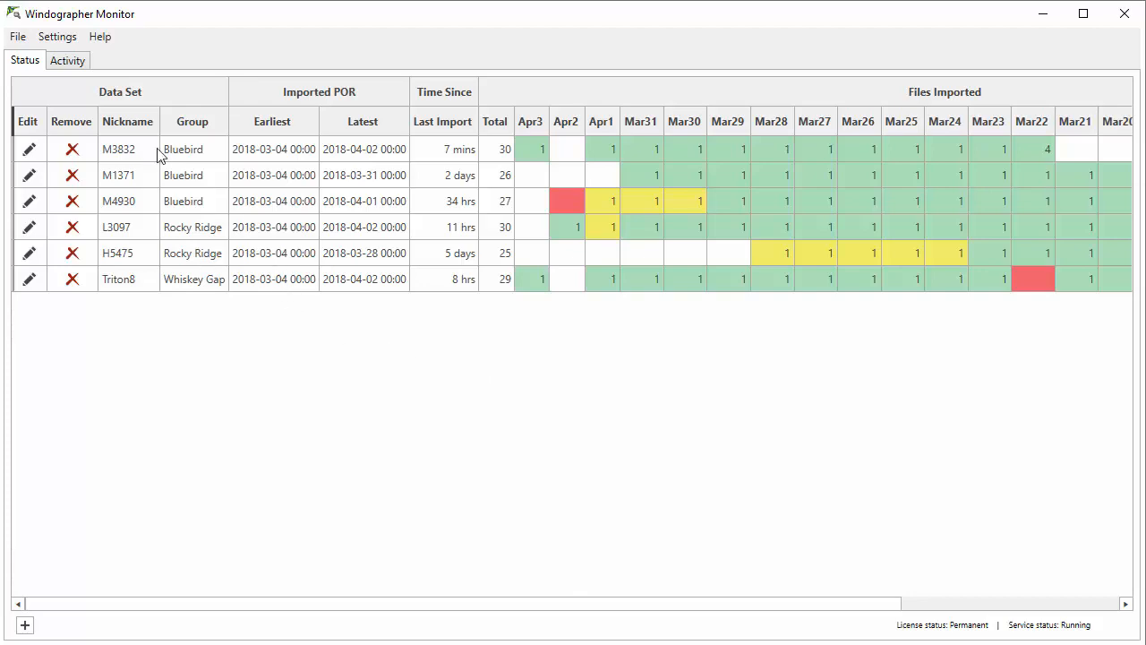
# Step: Review the import activity log sorted by POR of File, File Name and Import Time, then return to the data set status
pyautogui.click(67, 66)
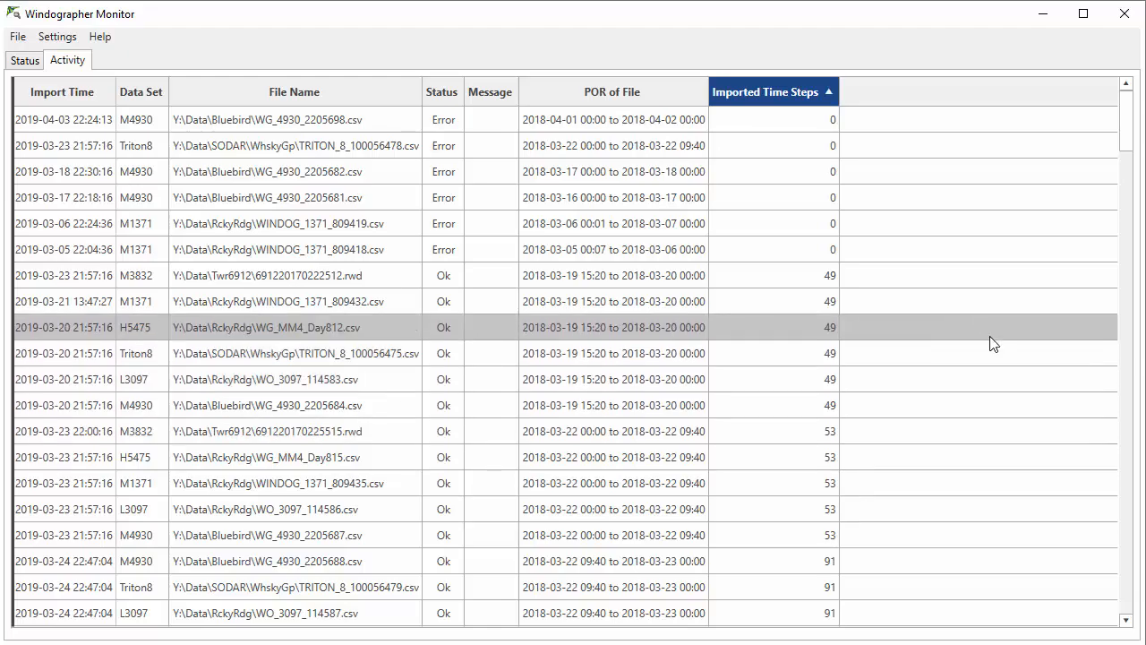
pyautogui.moveTo(1125, 141)
pyautogui.mouseDown()
pyautogui.moveTo(1136, 421)
pyautogui.moveTo(1127, 134)
pyautogui.mouseUp()
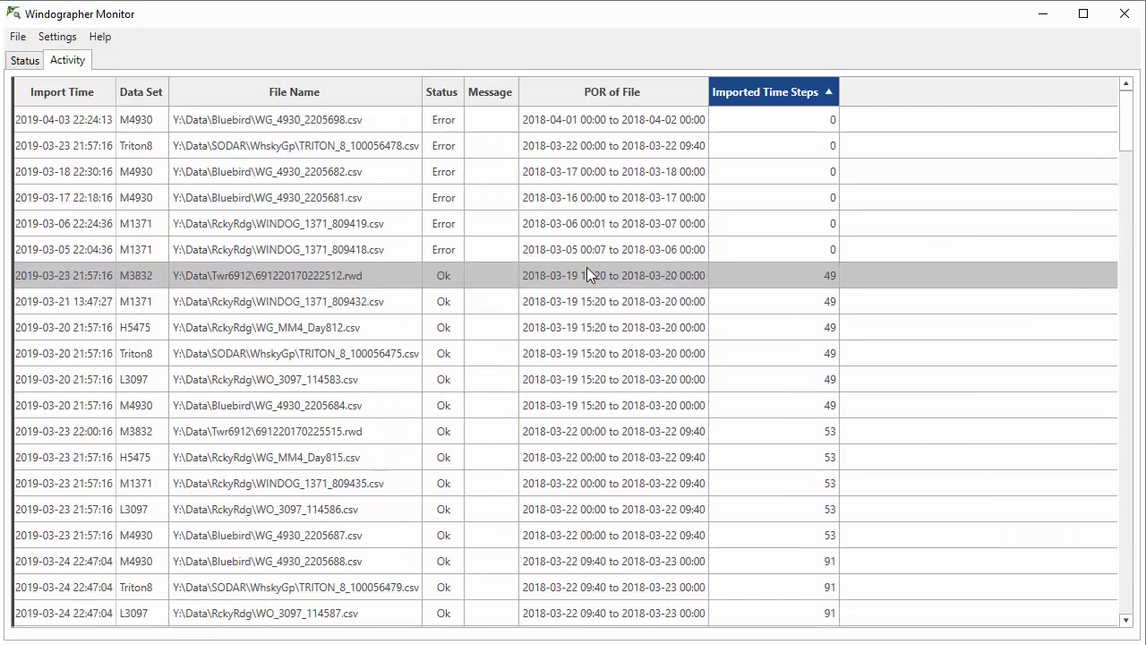
pyautogui.click(561, 91)
pyautogui.click(358, 97)
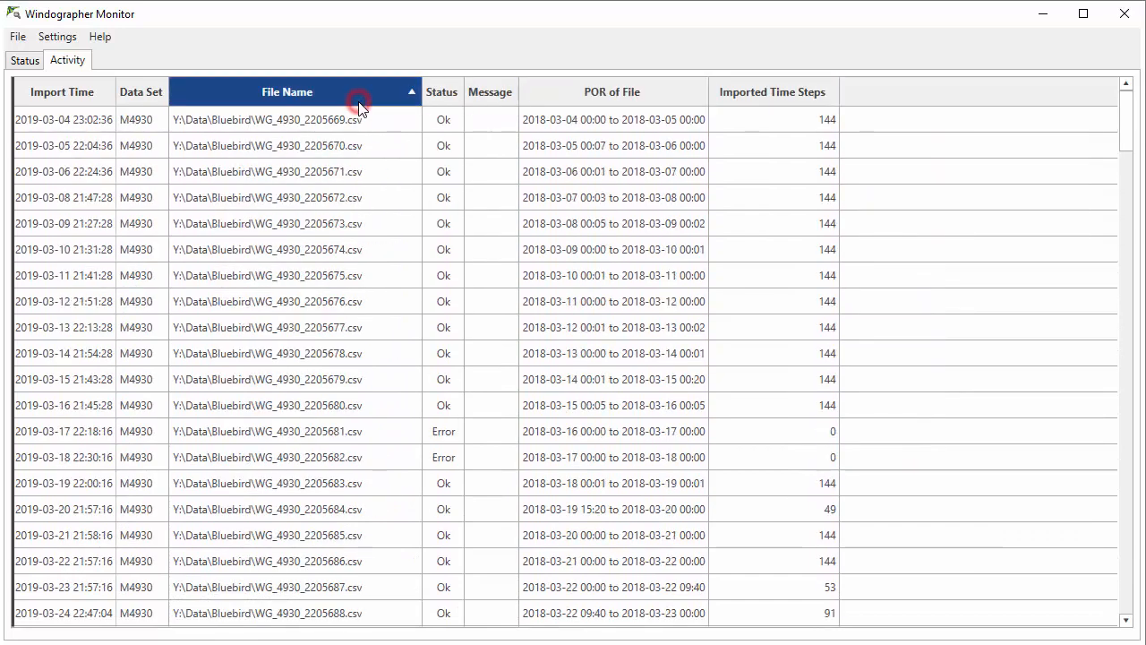
pyautogui.click(104, 97)
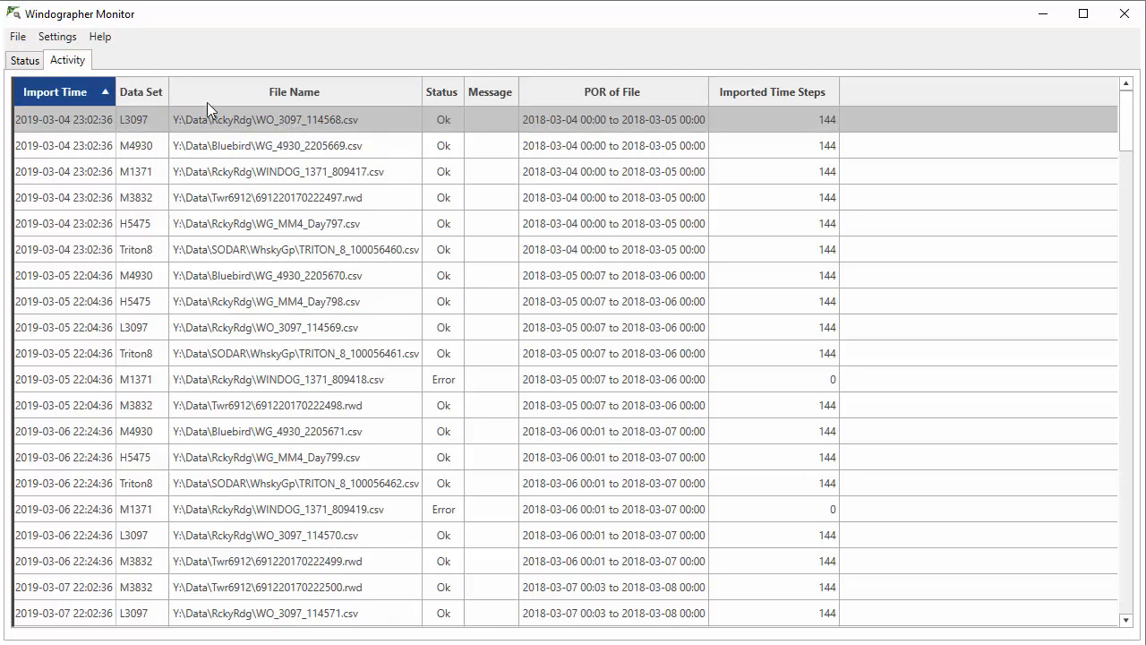
pyautogui.click(25, 60)
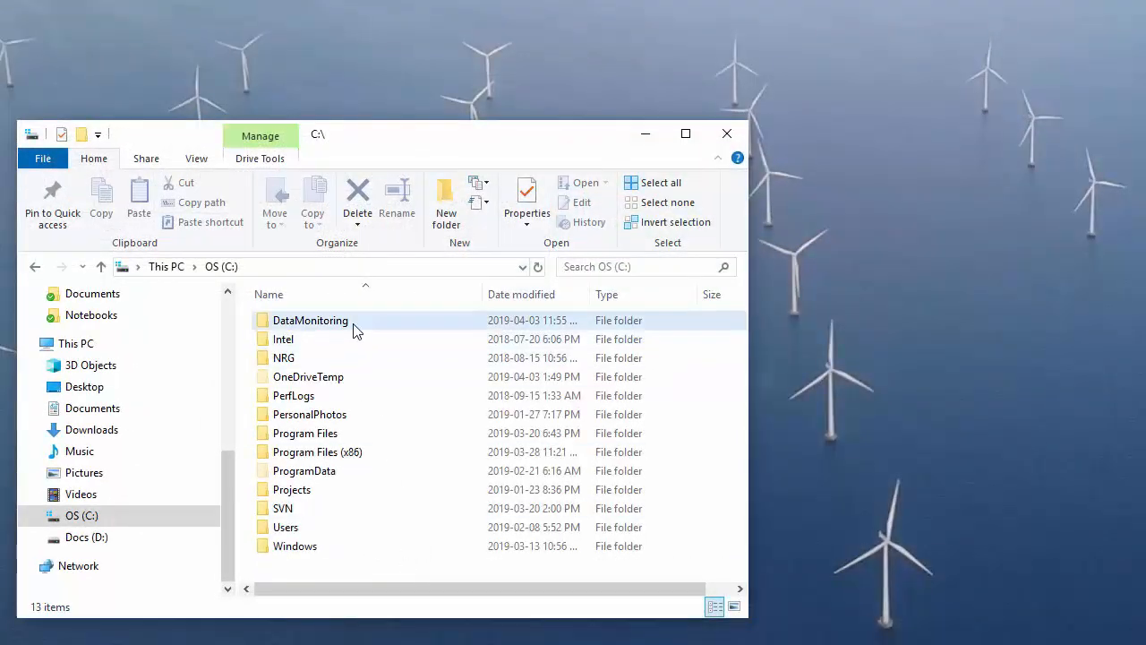
# Step: In File Explorer, browse to the input folder C:\DataMonitoring\Input\Bluebird\M1371
pyautogui.doubleClick(353, 331)
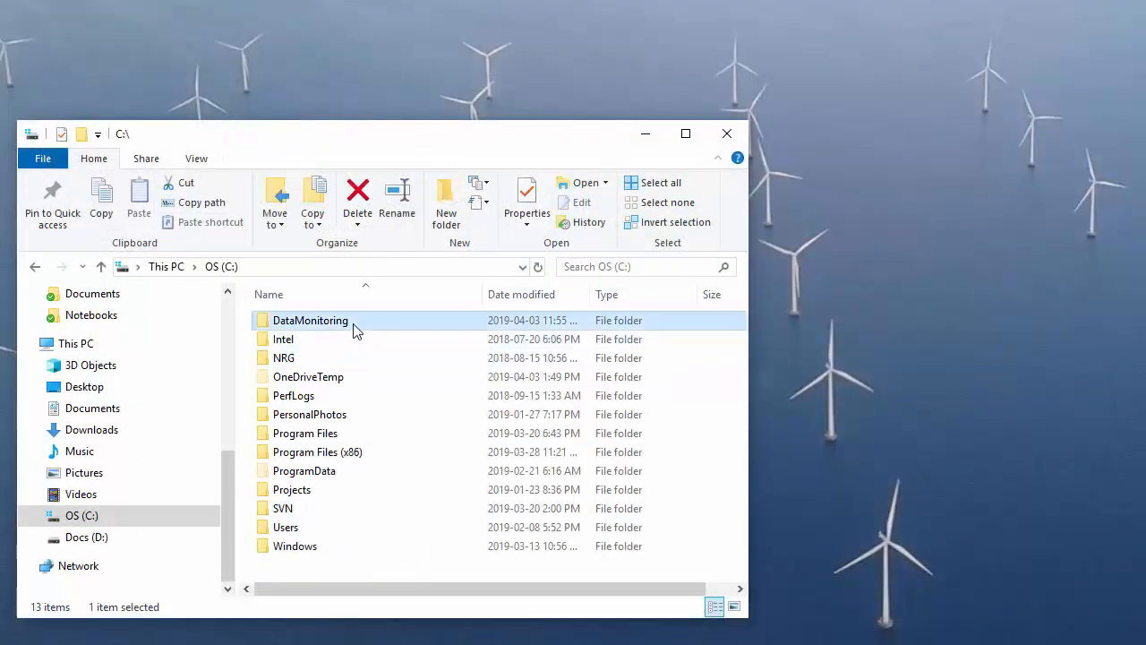
pyautogui.click(353, 331)
pyautogui.doubleClick(354, 325)
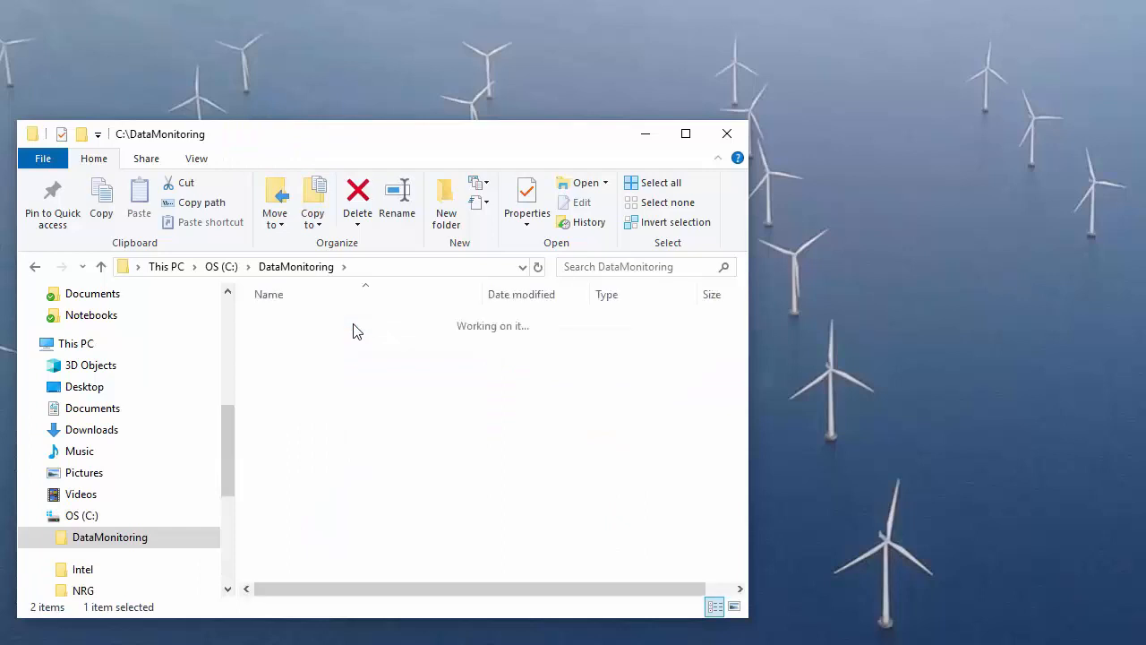
pyautogui.click(354, 325)
pyautogui.doubleClick(354, 325)
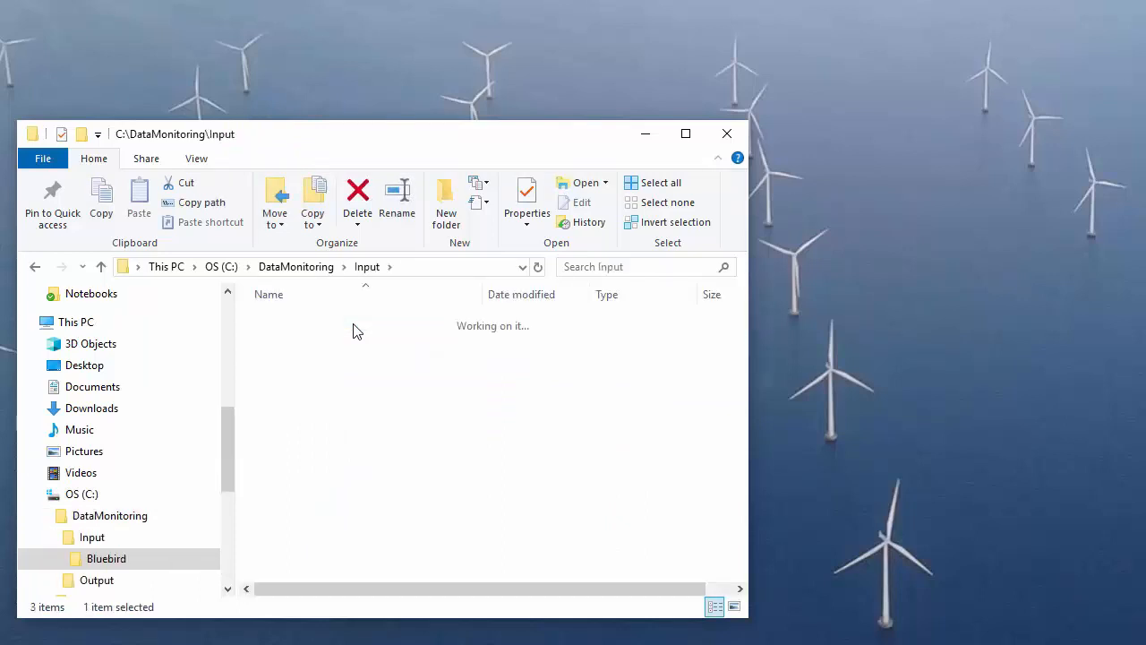
pyautogui.click(354, 325)
pyautogui.doubleClick(354, 325)
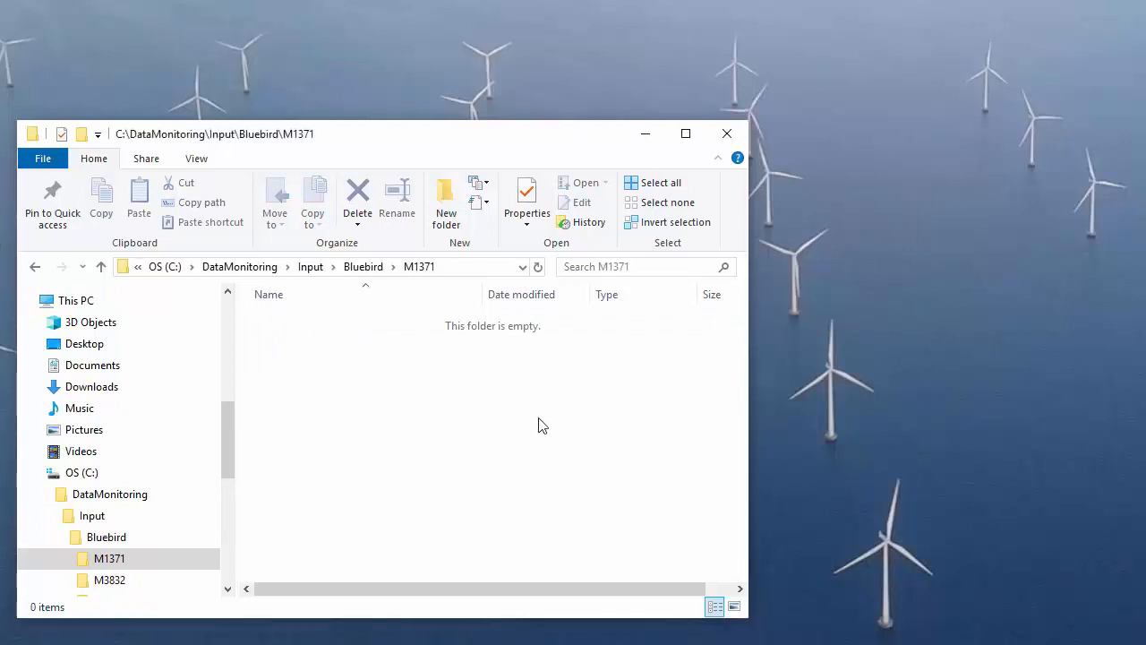
pyautogui.moveTo(540, 422); pyautogui.dragTo(379, 396)
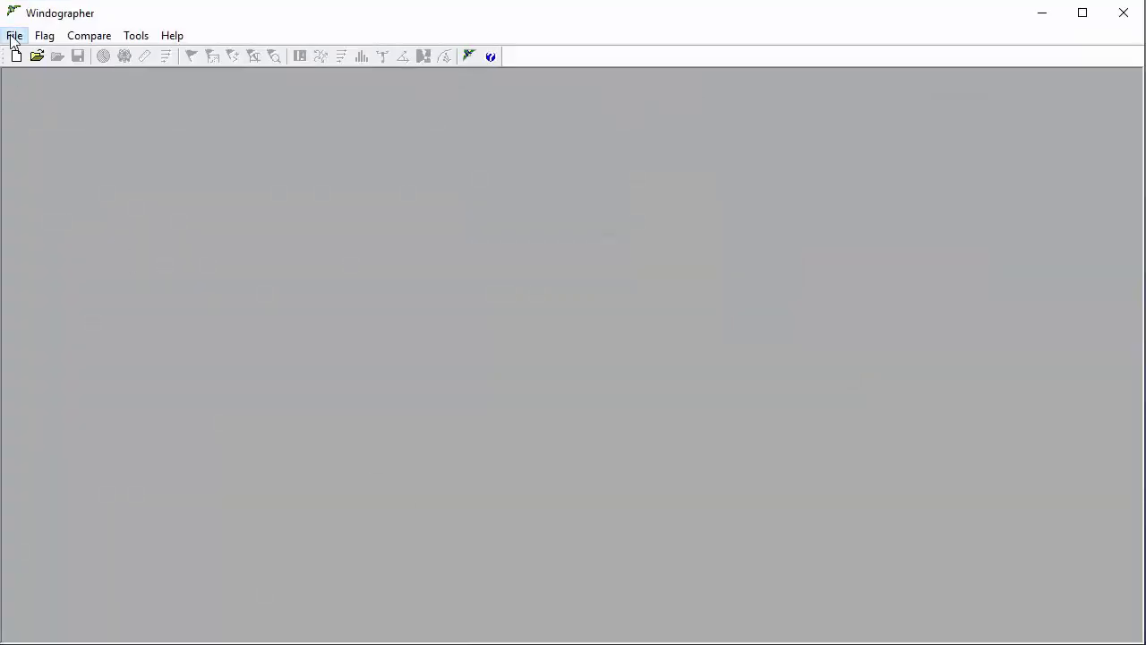
# Step: In Windographer, retrieve the data sets from the Windog ODBC database and import Bluebird_M1371 over its full date range
pyautogui.click(14, 35)
pyautogui.click(40, 109)
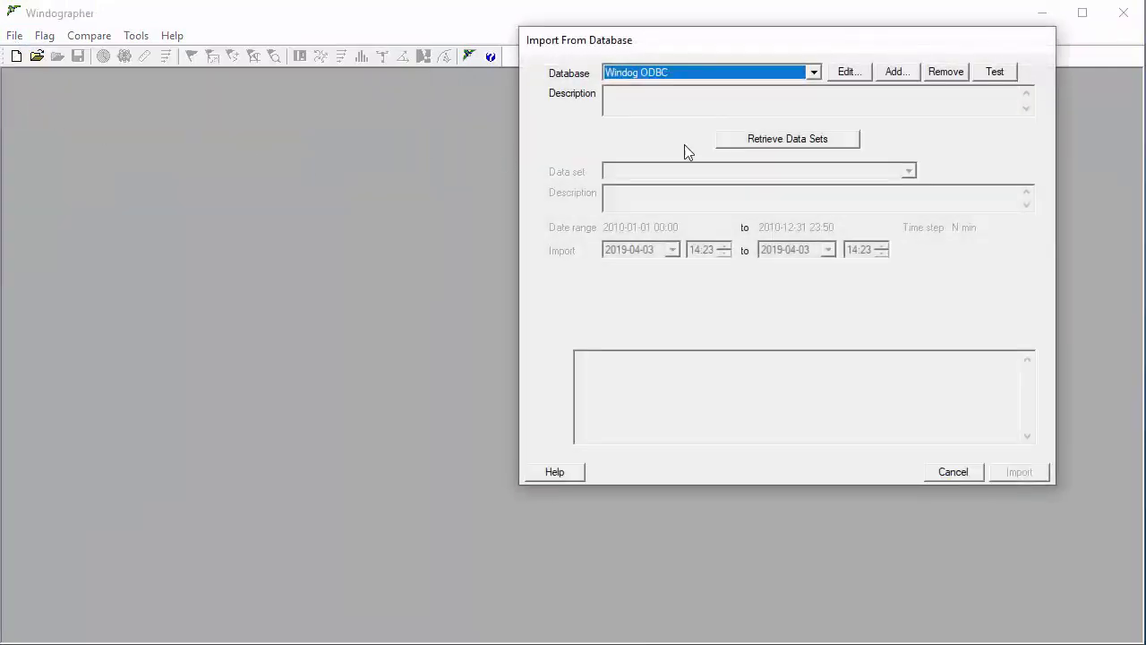
pyautogui.click(780, 144)
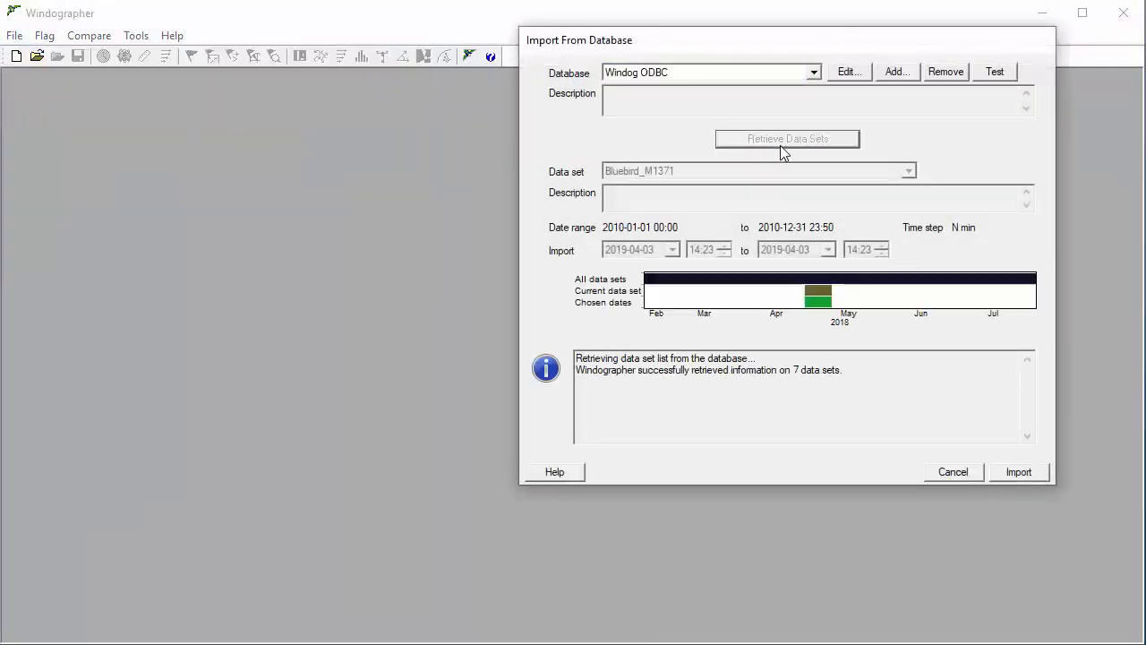
pyautogui.click(1003, 472)
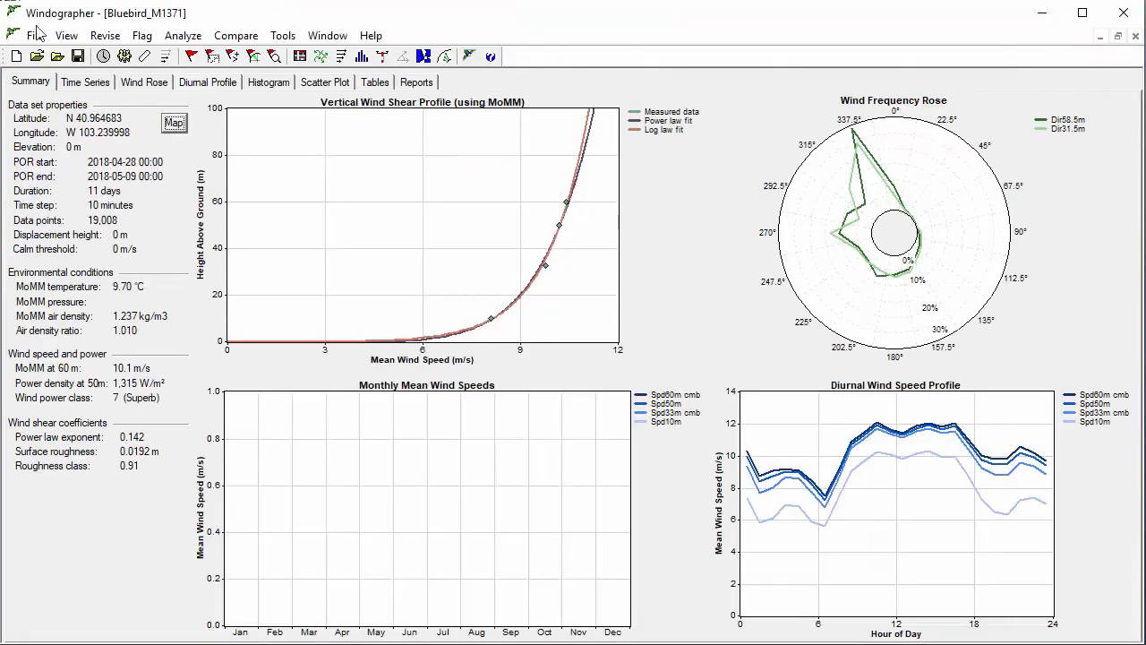
# Step: Display the measured data as a time series and include all wind direction columns in the plot
pyautogui.click(93, 84)
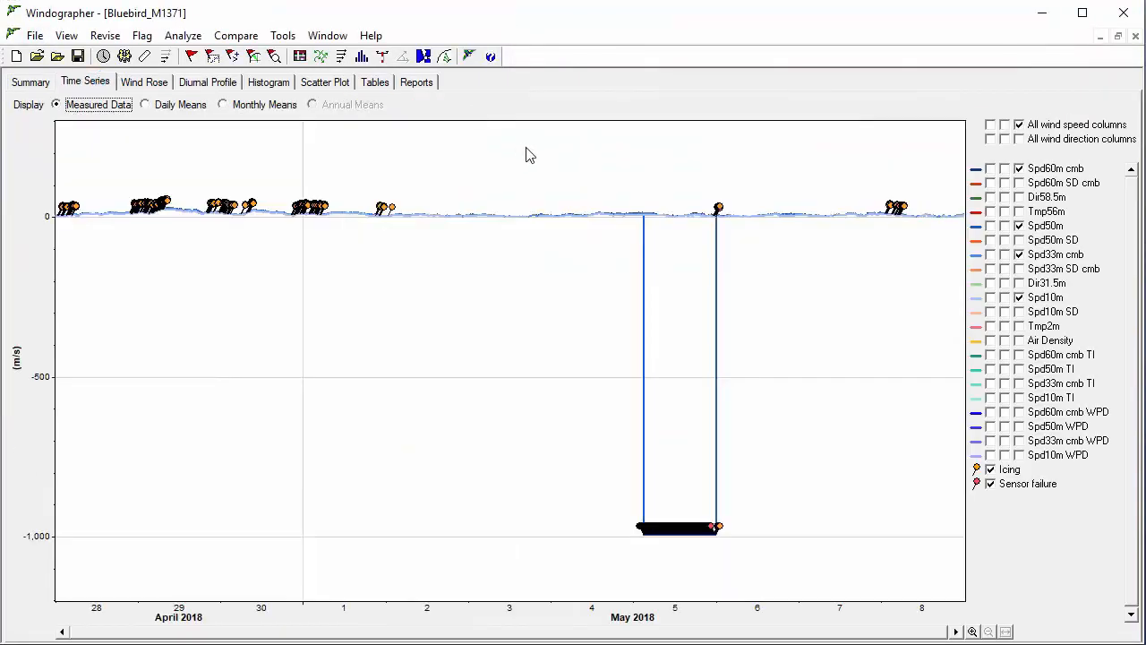
pyautogui.click(1005, 139)
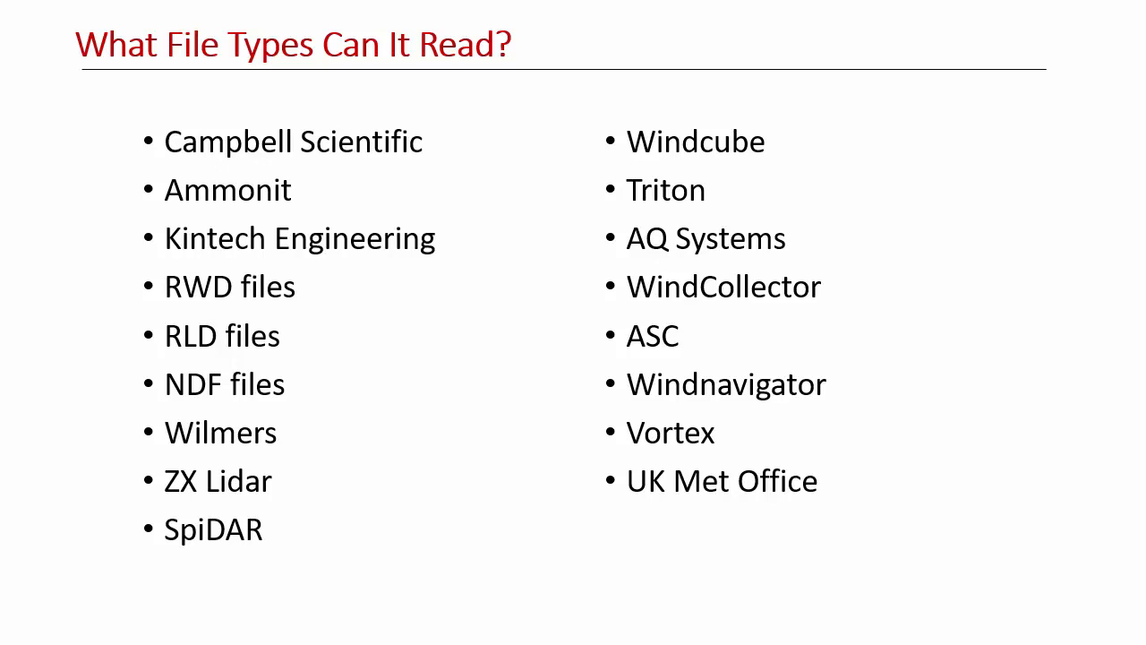
pyautogui.press('Right')
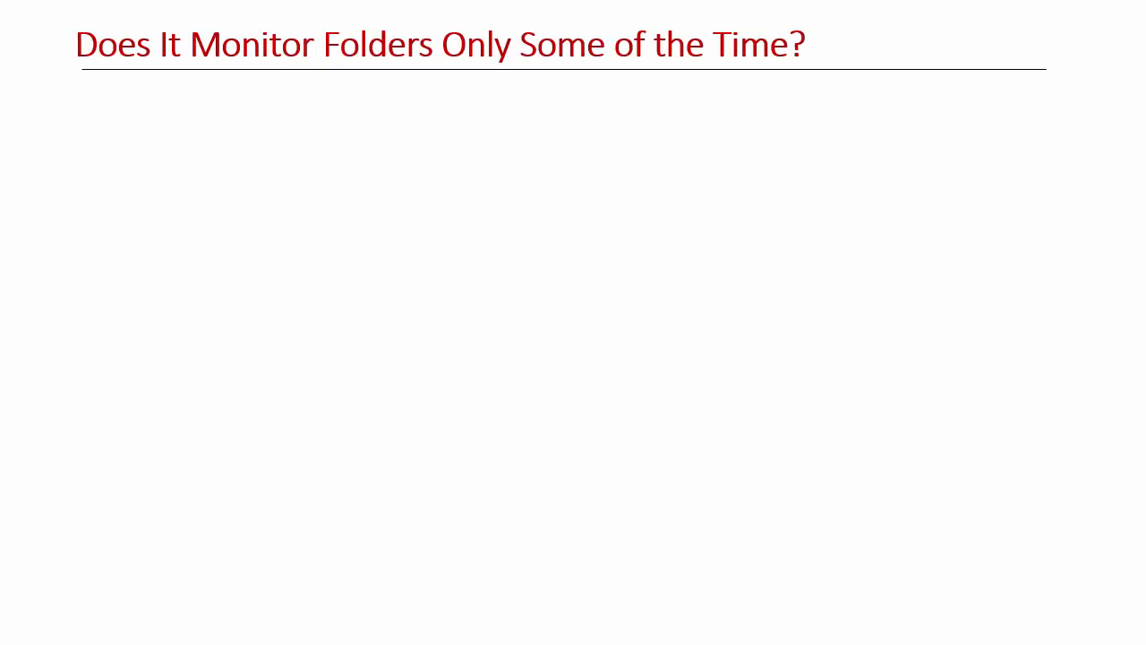